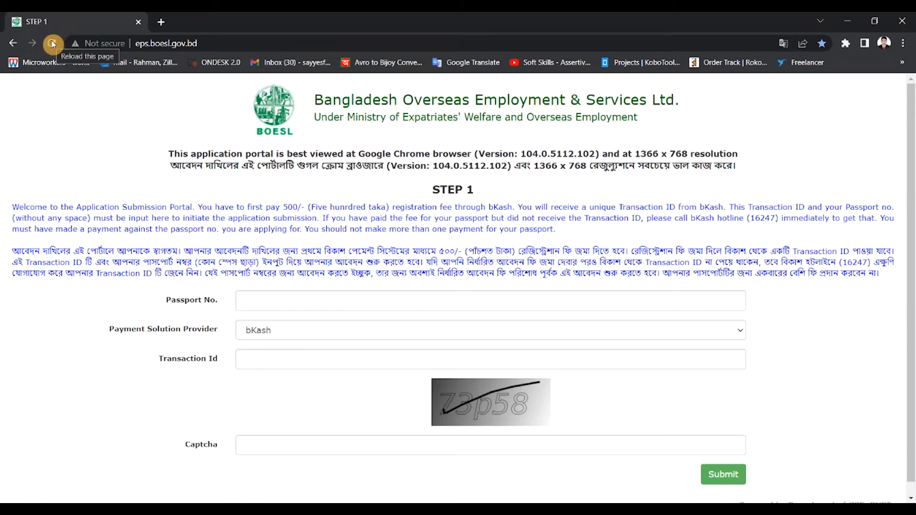
Reload the application portal, accepting its eligibility notice, and enter the applicant's passport number
click(52, 44)
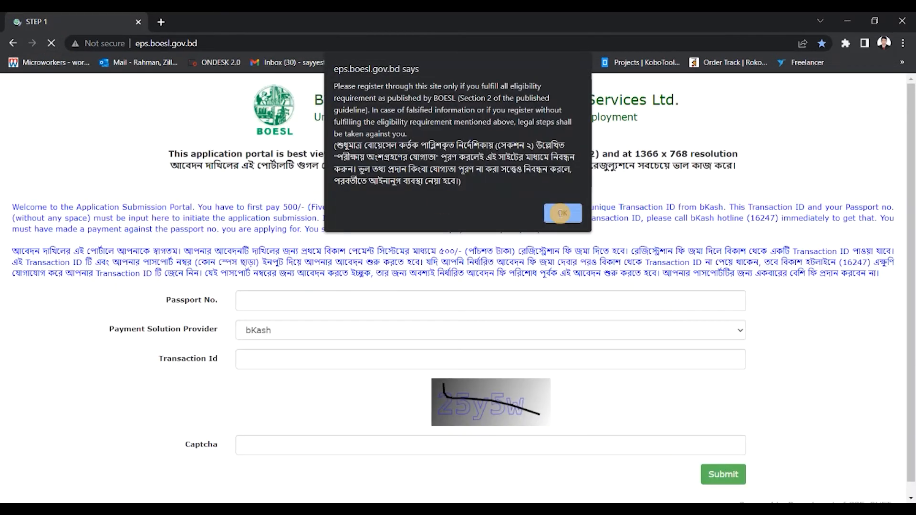
click(561, 217)
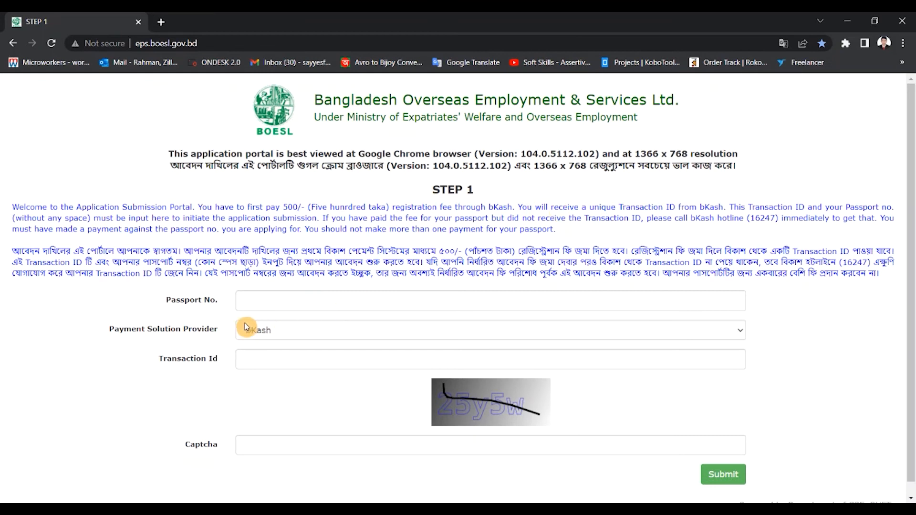
click(266, 296)
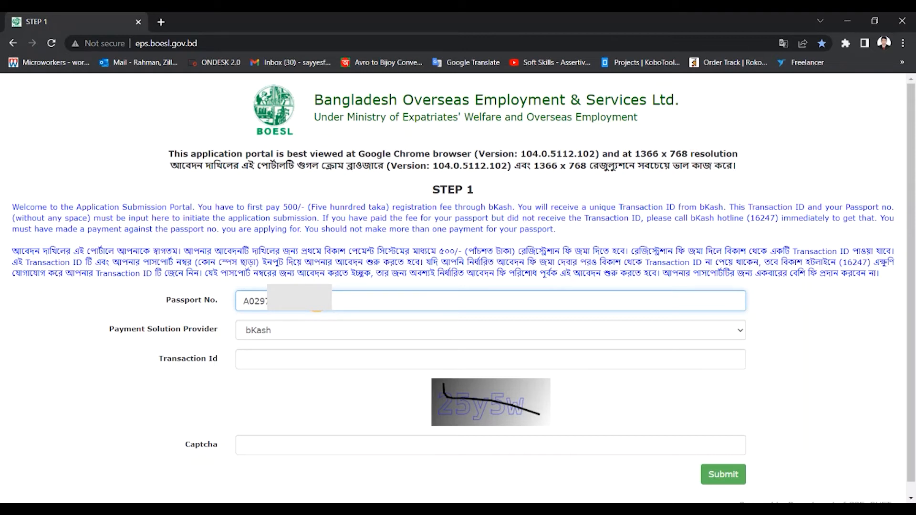
Copy the bKash transaction ID from the Word document and paste it into the portal's Transaction Id field
click(316, 359)
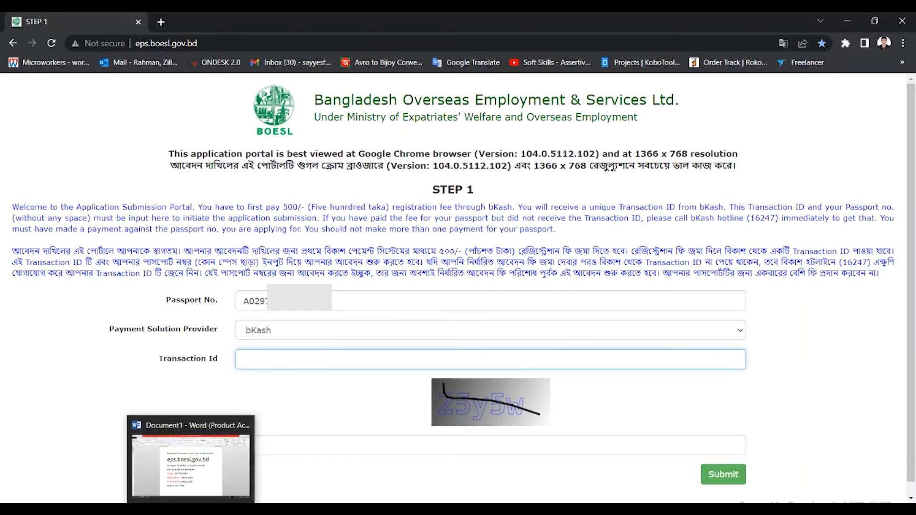
click(191, 482)
drag(434, 324, 334, 321)
key(ctrl+c)
mouse_move(488, 501)
click(488, 479)
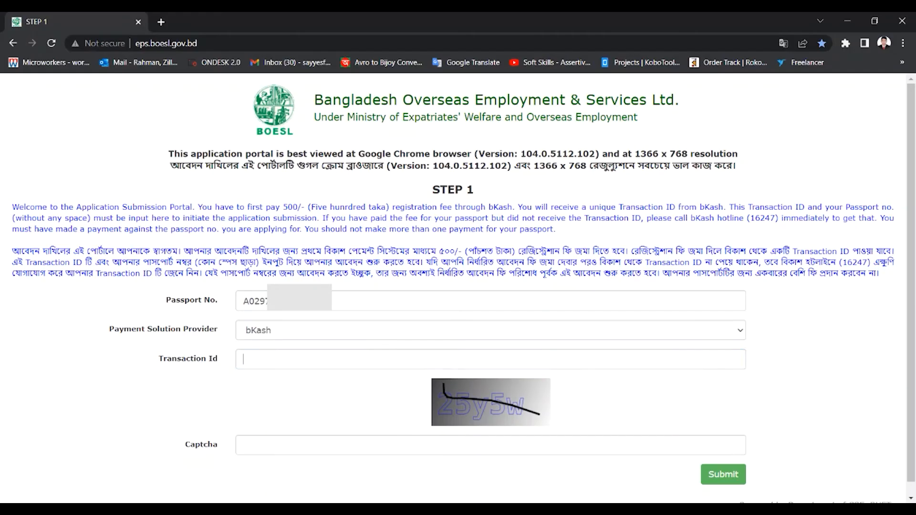
key(ctrl+v)
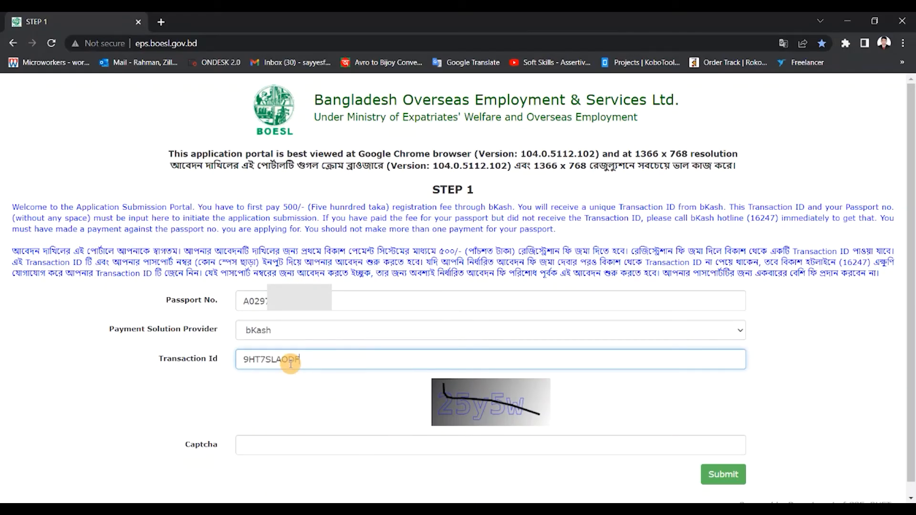
Fill in the captcha and submit the Step 1 form, accepting the passport information notice
click(304, 448)
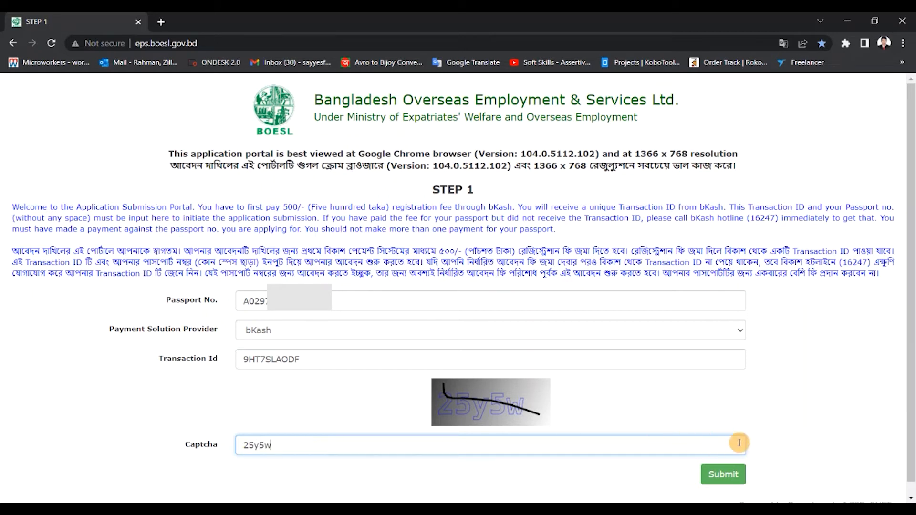
click(726, 480)
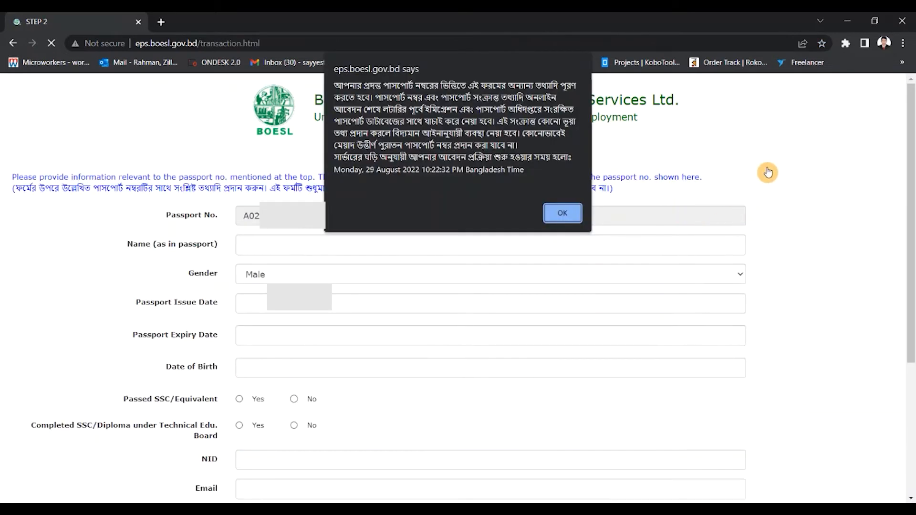
click(562, 213)
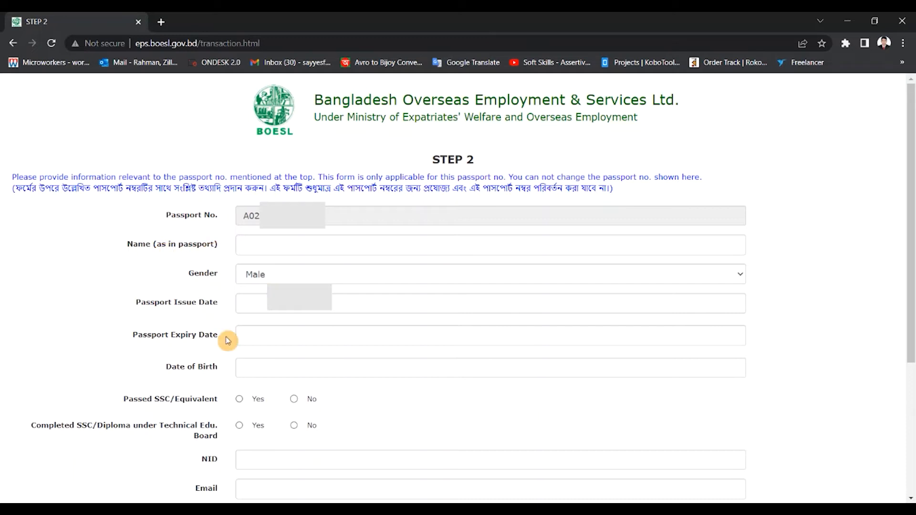
Copy the applicant's name from the Word document into the passport name field and set the gender to Male
click(207, 501)
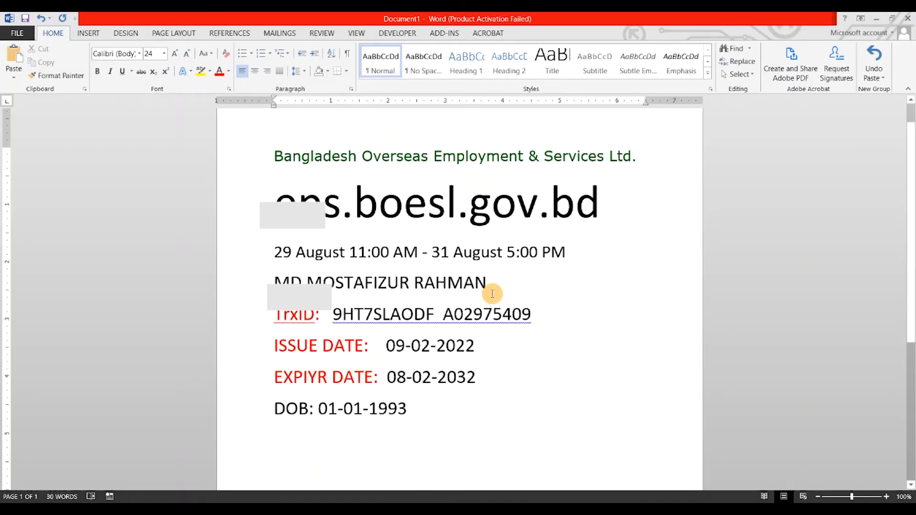
drag(493, 286, 294, 292)
key(ctrl+c)
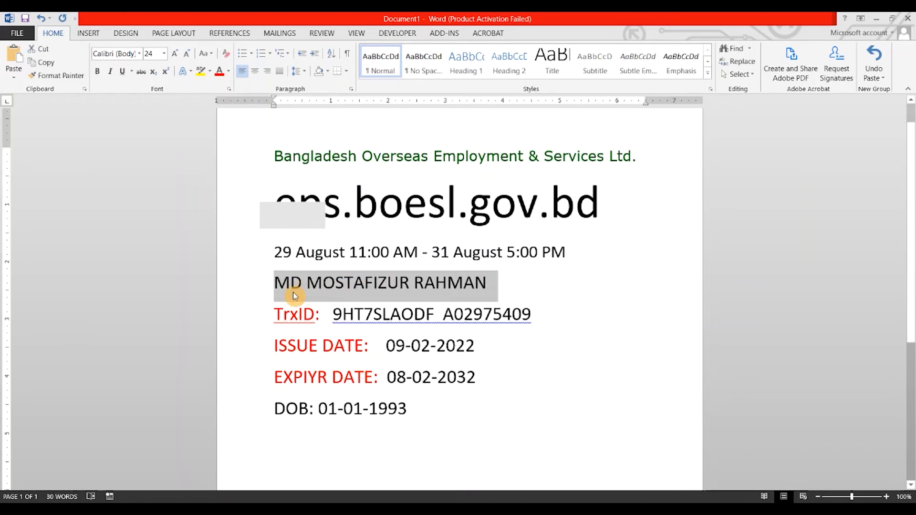
click(485, 468)
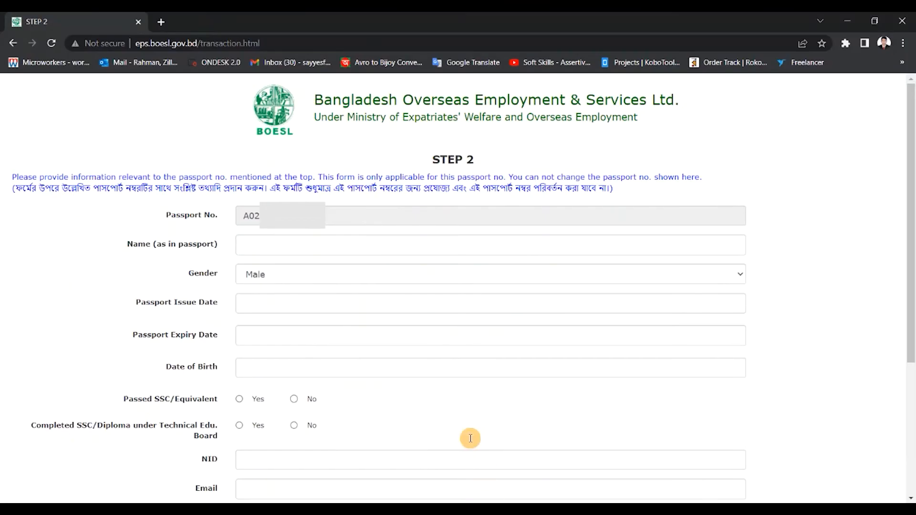
click(259, 245)
key(ctrl+v)
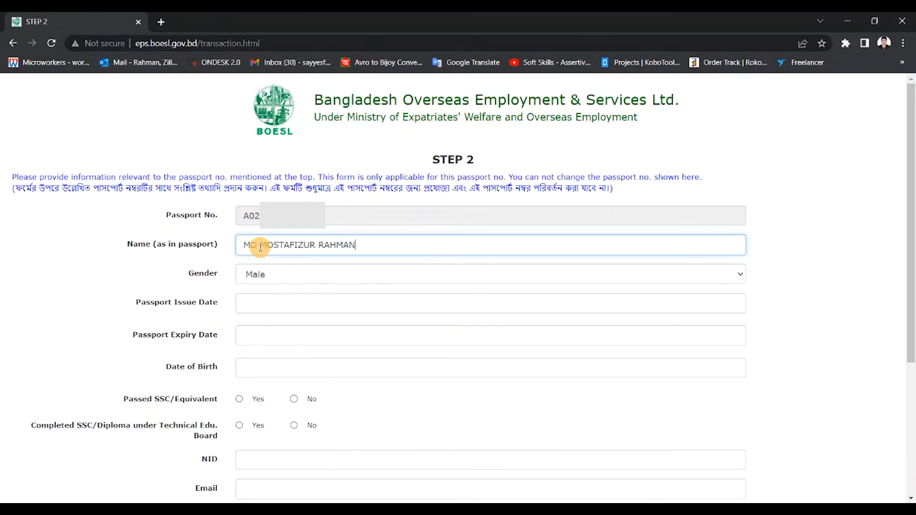
click(737, 276)
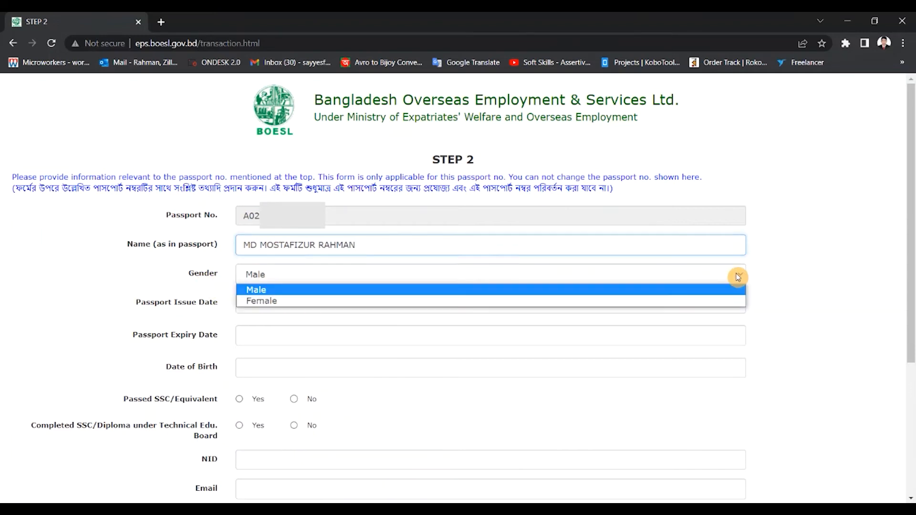
click(265, 291)
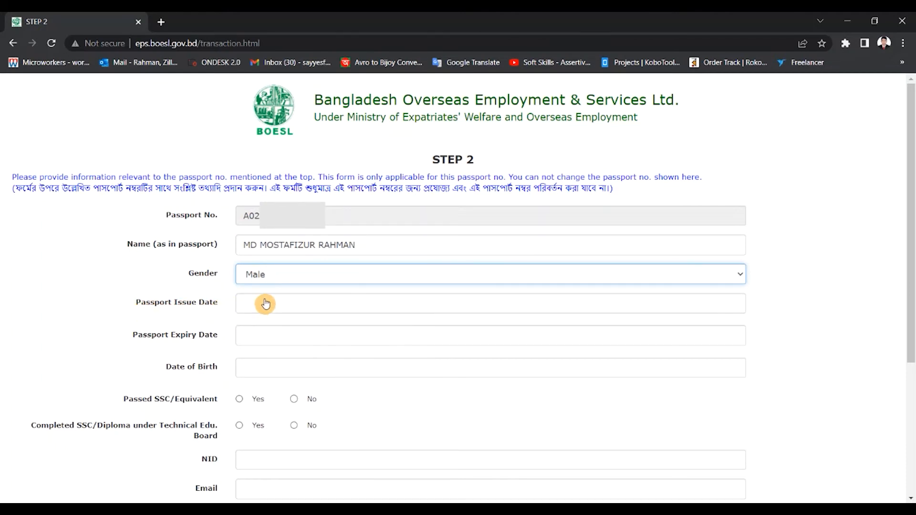
Look up the passport issue date in the Word document and set it to 09-02-2022 in the form
click(192, 509)
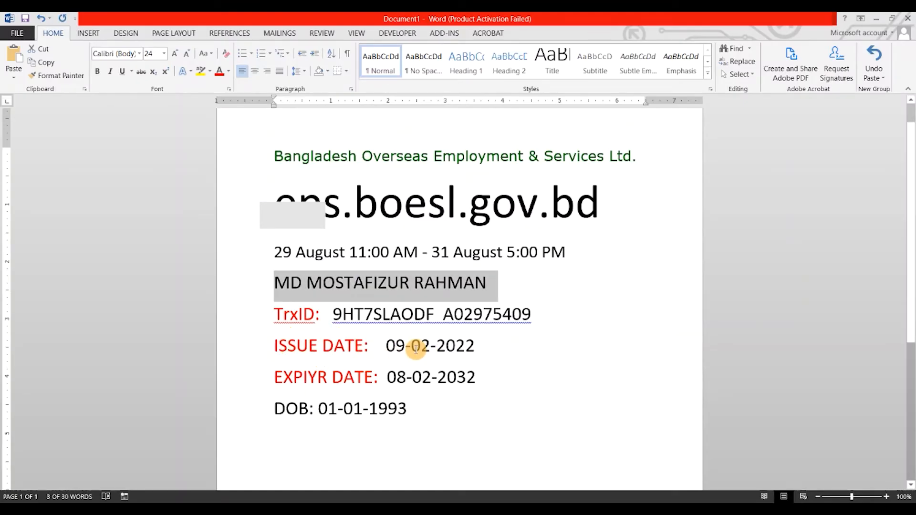
click(496, 481)
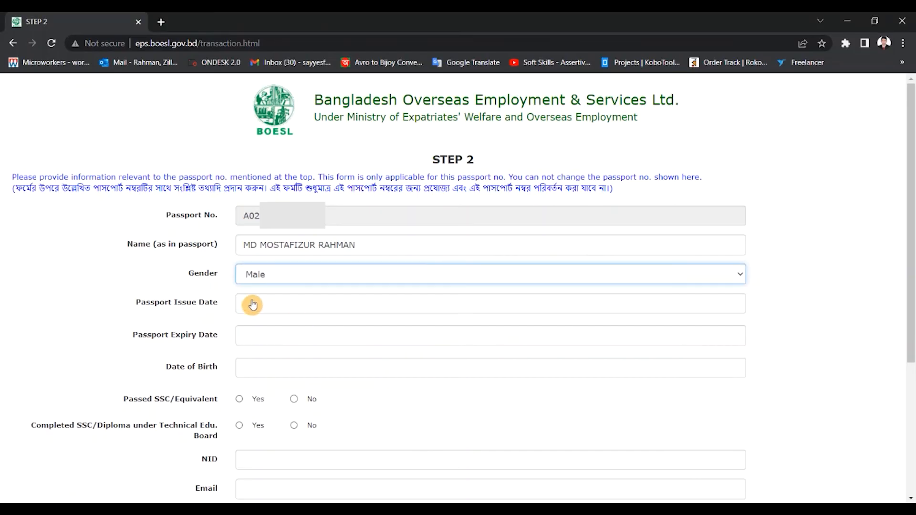
click(252, 305)
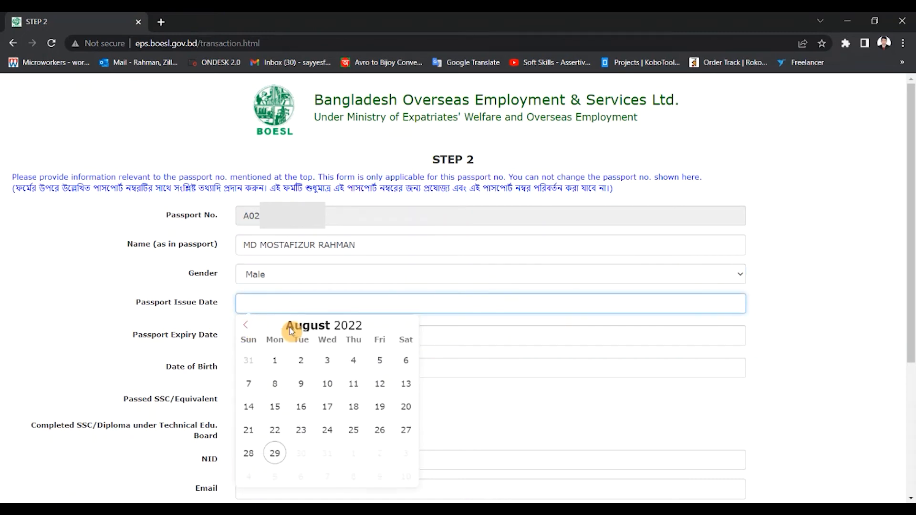
click(248, 329)
click(248, 329)
click(247, 328)
click(248, 328)
click(247, 329)
click(248, 329)
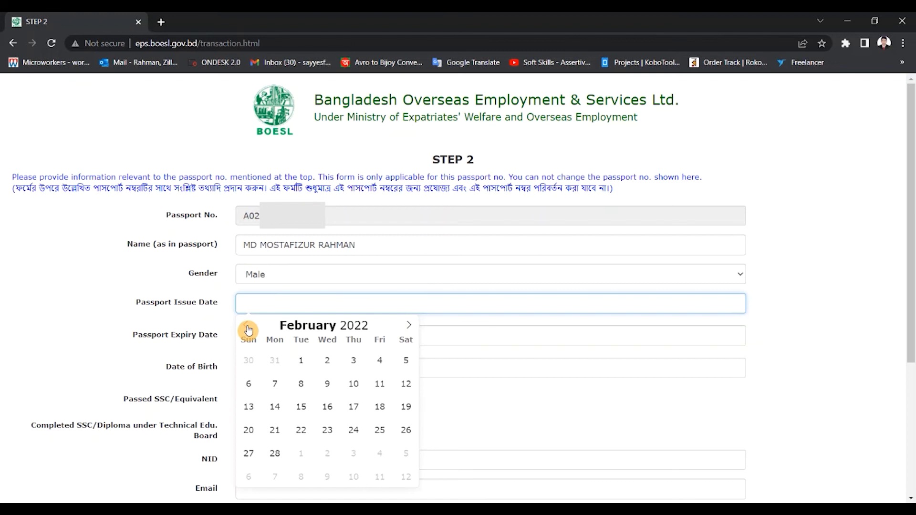
click(327, 383)
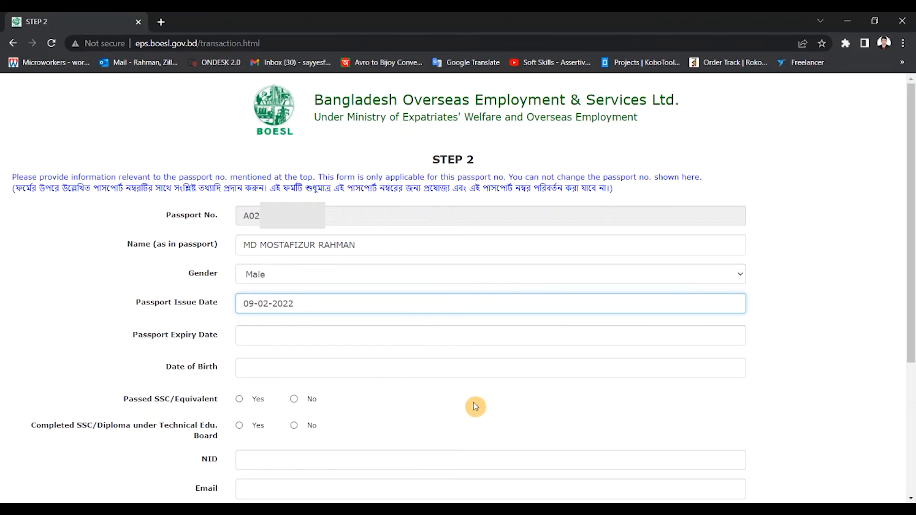
click(191, 461)
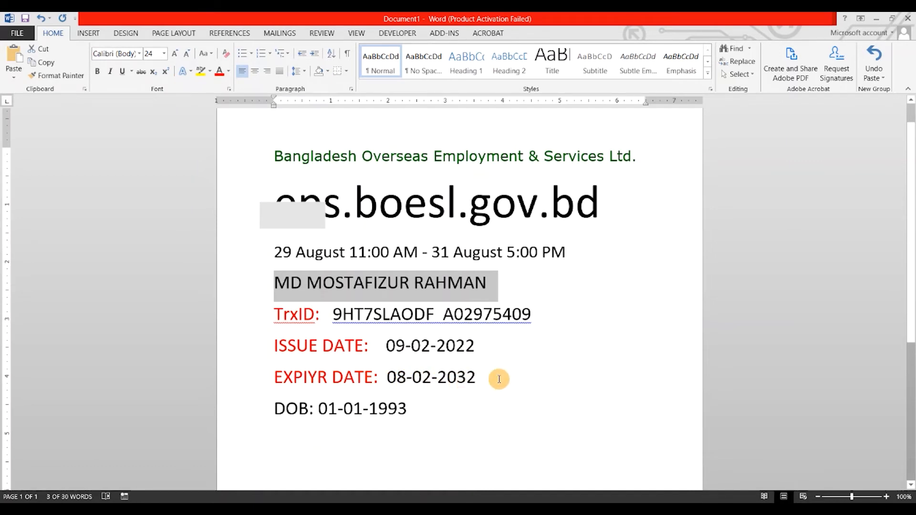
click(192, 509)
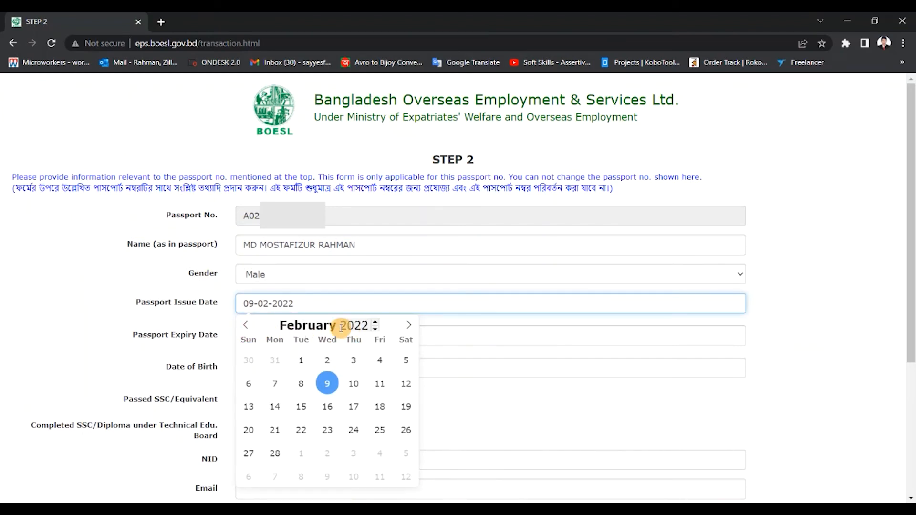
click(377, 330)
click(376, 323)
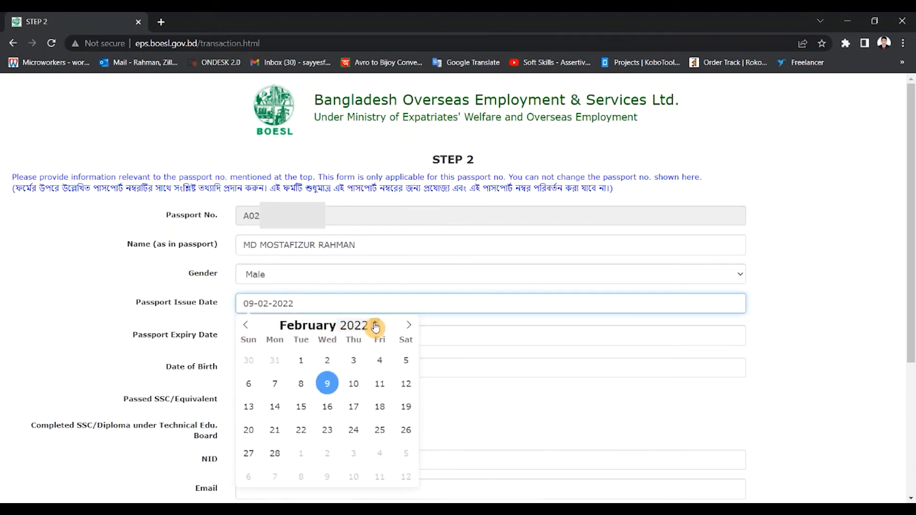
click(408, 328)
click(407, 327)
click(408, 328)
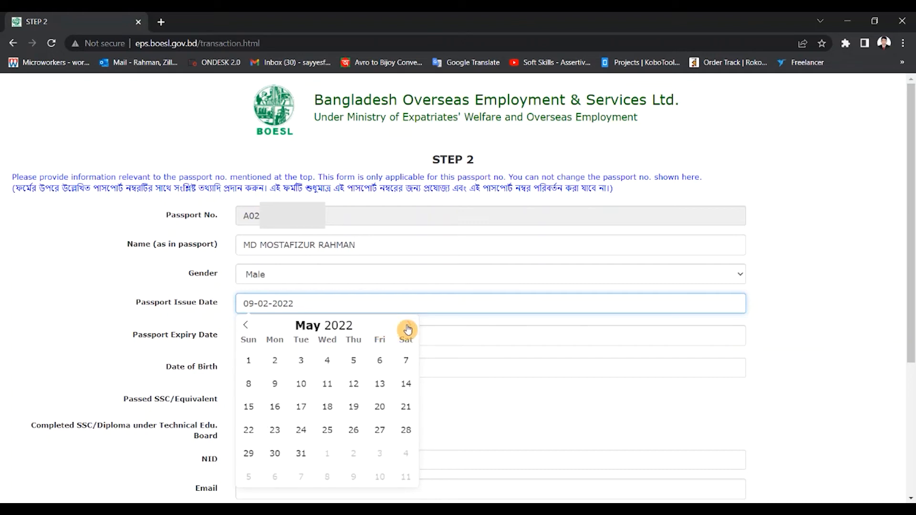
click(841, 328)
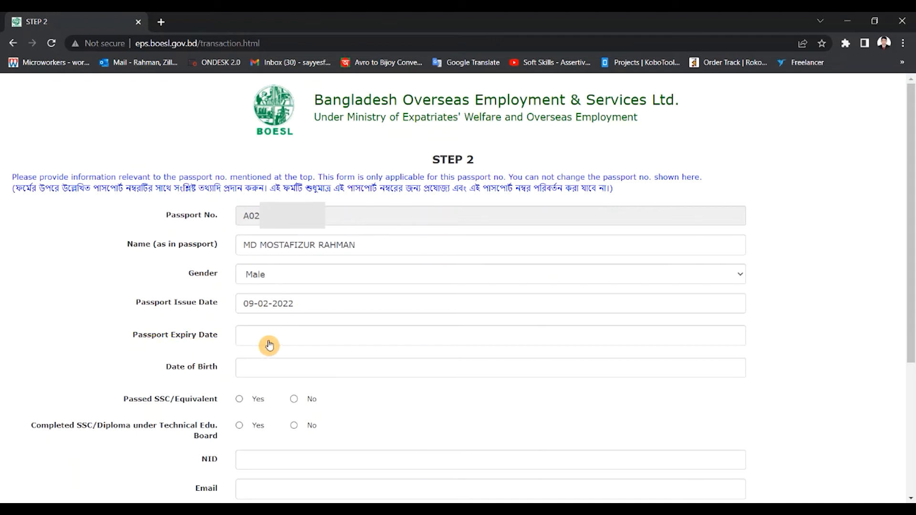
Open the Passport Expiry Date calendar and advance it to the year 2032
click(282, 337)
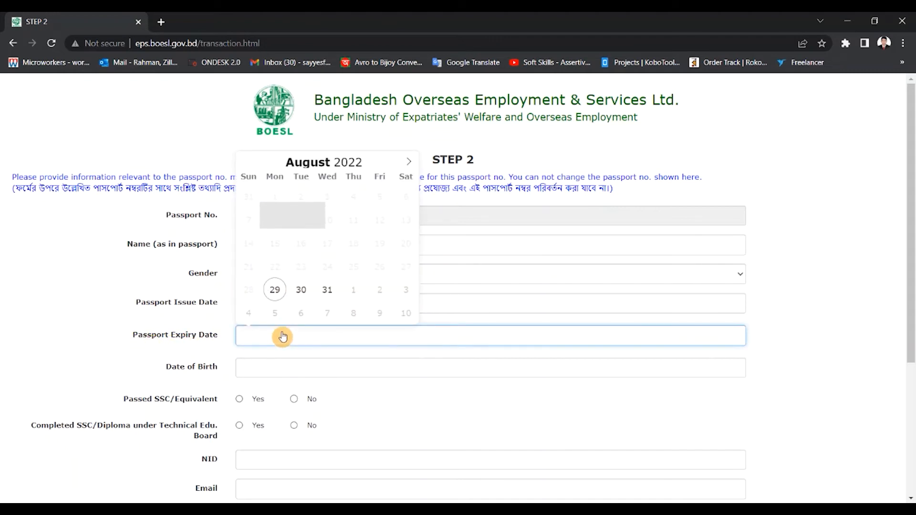
click(411, 166)
double_click(411, 166)
triple_click(411, 166)
triple_click(411, 166)
double_click(410, 166)
triple_click(411, 166)
triple_click(411, 166)
triple_click(411, 166)
triple_click(411, 166)
double_click(411, 166)
triple_click(411, 166)
double_click(368, 163)
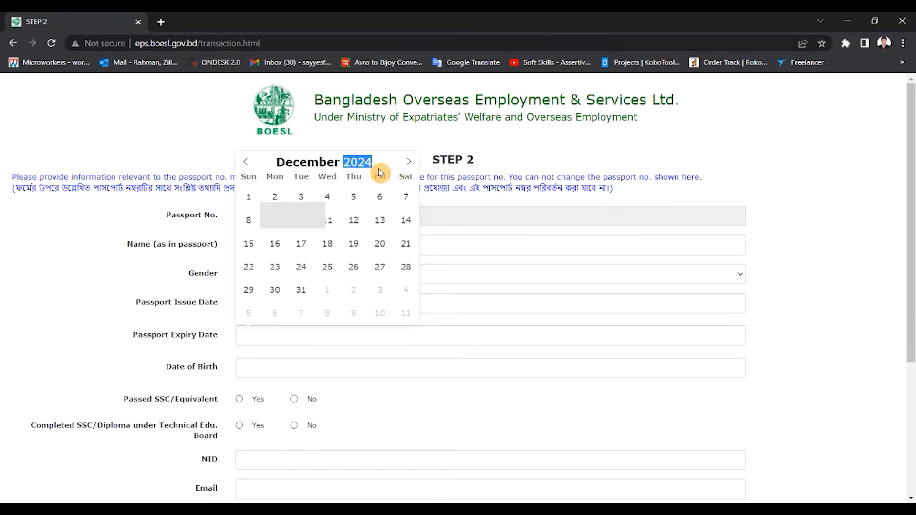
click(380, 167)
click(380, 168)
click(378, 159)
triple_click(378, 160)
triple_click(378, 159)
double_click(378, 159)
click(379, 160)
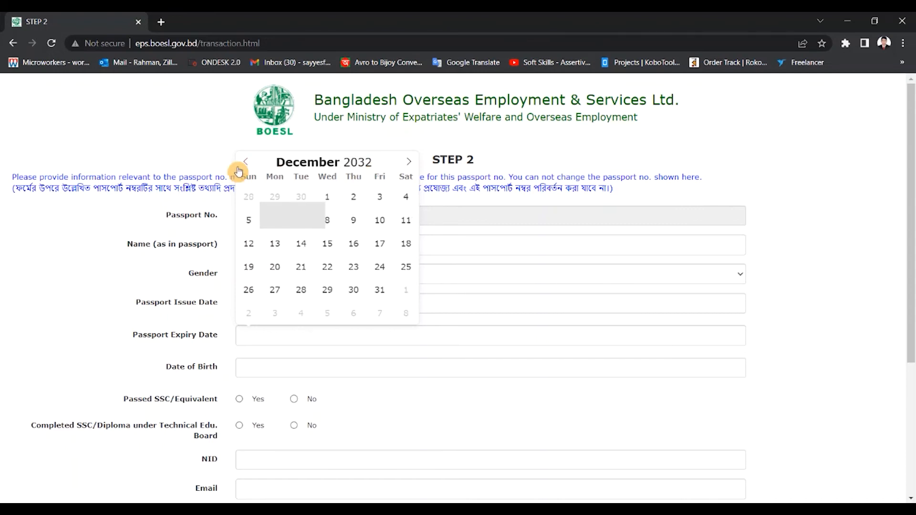
Check the expiry date in the Word document and set the passport expiry date to 08-02-2032
click(191, 510)
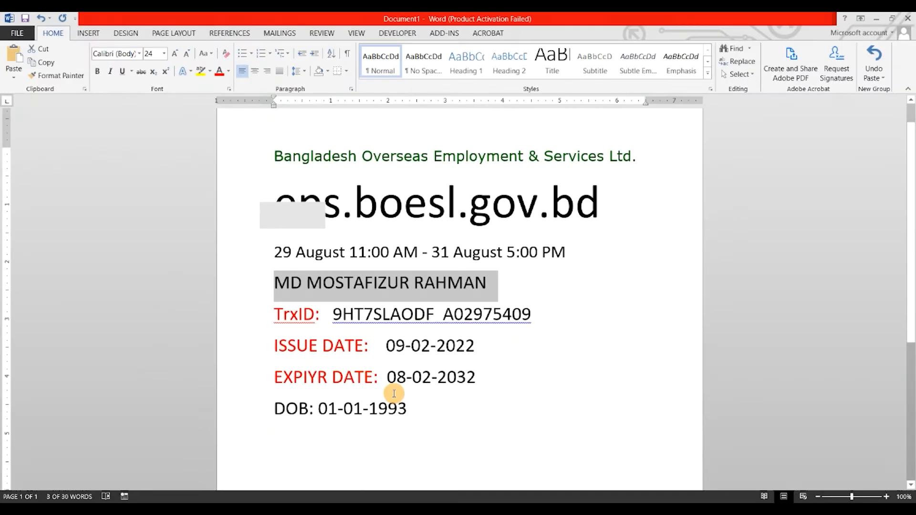
click(191, 510)
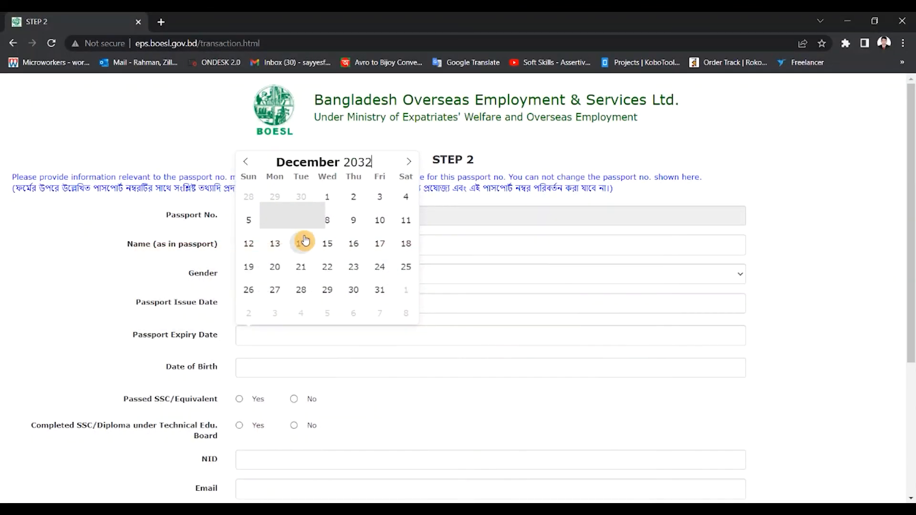
click(246, 163)
click(246, 164)
click(246, 163)
click(245, 163)
click(245, 163)
click(245, 163)
click(246, 163)
click(246, 163)
click(246, 163)
click(246, 164)
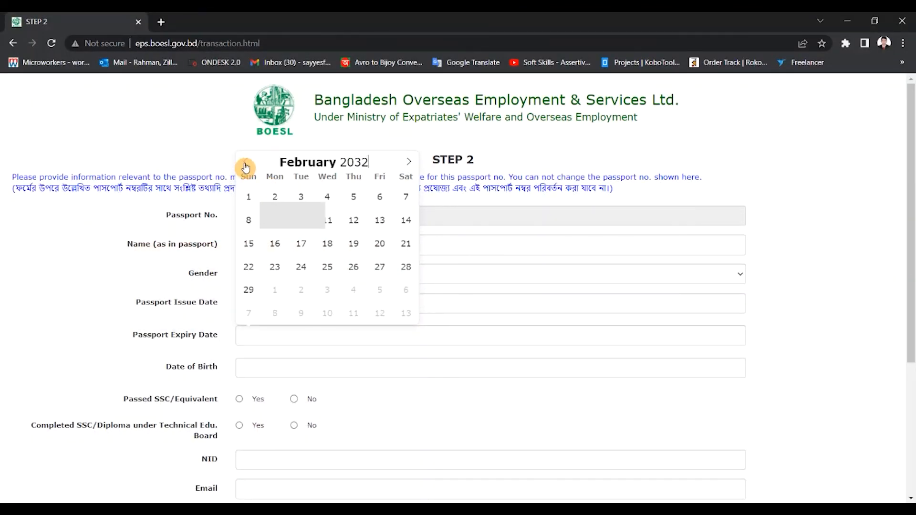
click(248, 224)
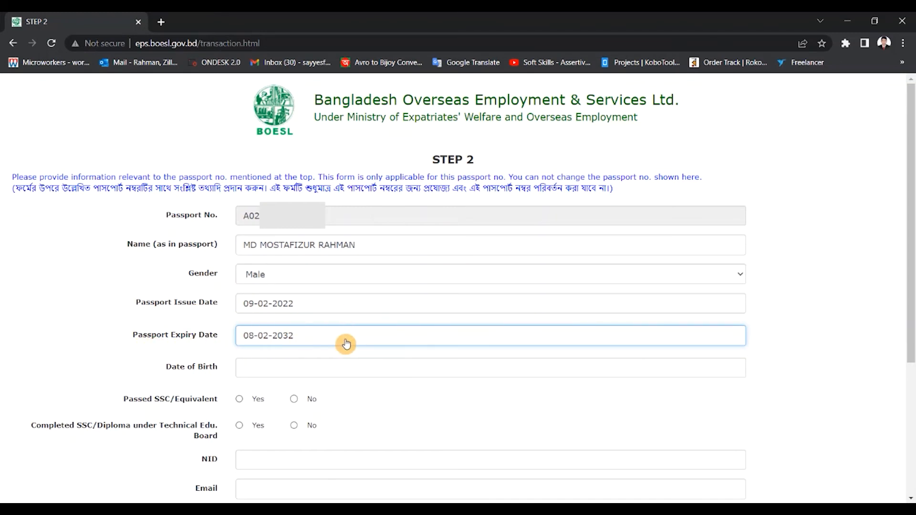
Set the applicant's date of birth with the Date of Birth calendar, choosing the year, month and day
scroll(204, 339, down, 1)
click(275, 314)
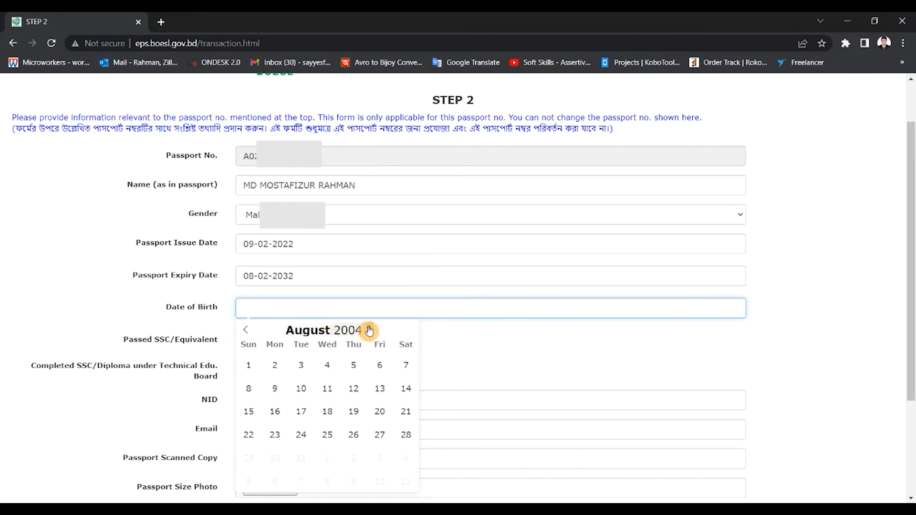
click(370, 333)
click(370, 334)
click(370, 334)
click(370, 333)
click(370, 333)
click(370, 333)
click(370, 333)
click(370, 333)
click(370, 334)
click(370, 333)
click(370, 334)
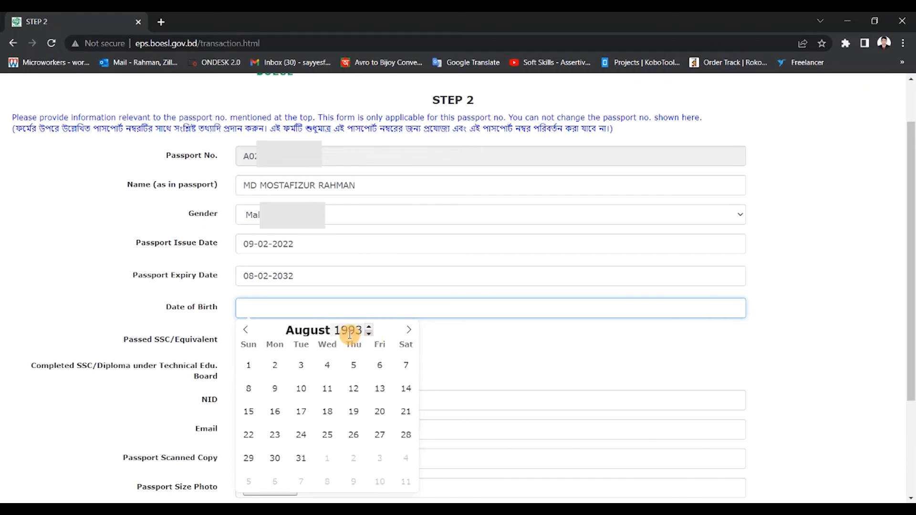
click(244, 331)
click(244, 332)
click(244, 332)
click(245, 332)
click(244, 332)
click(244, 332)
click(245, 332)
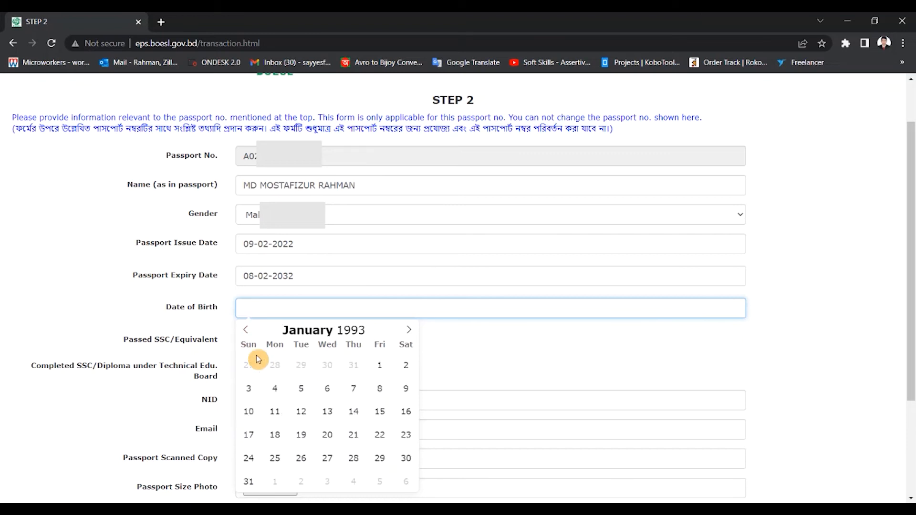
click(379, 368)
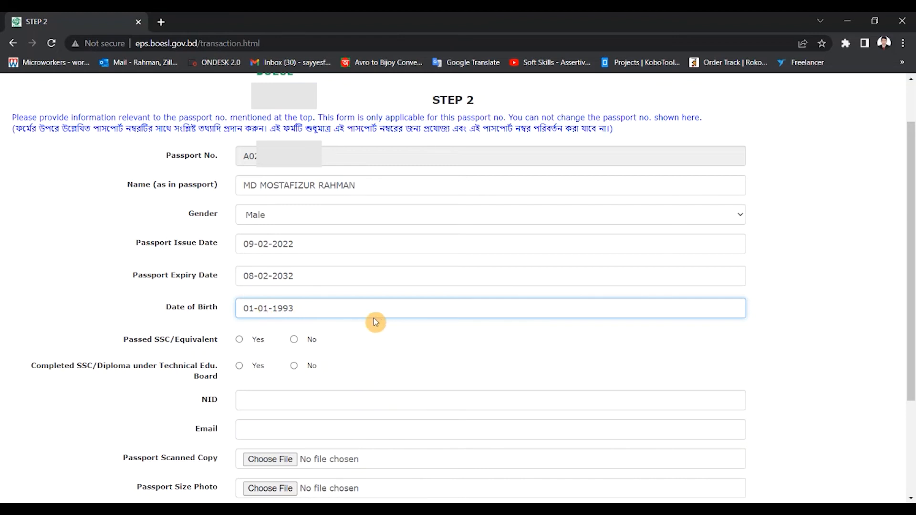
Answer Yes to both Passed SSC/Equivalent and Completed SSC/Diploma under Technical Edu. Board
scroll(343, 317, down, 1)
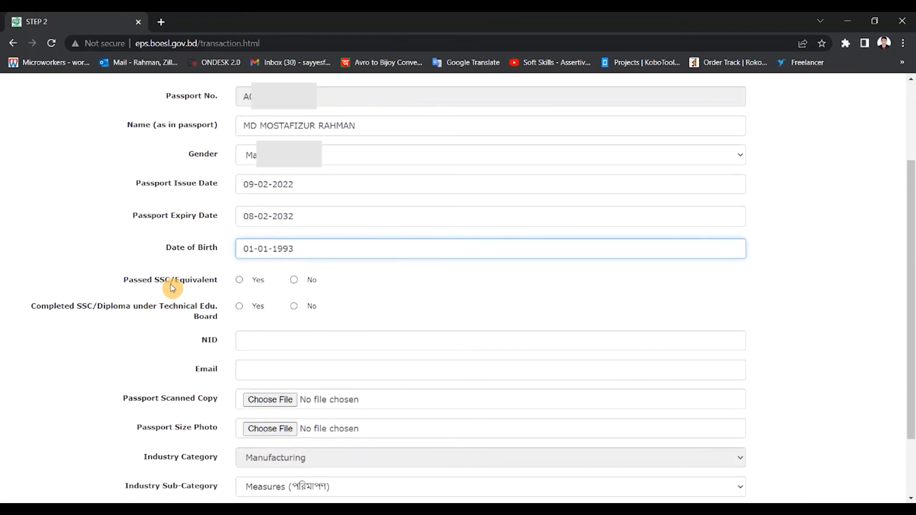
click(239, 281)
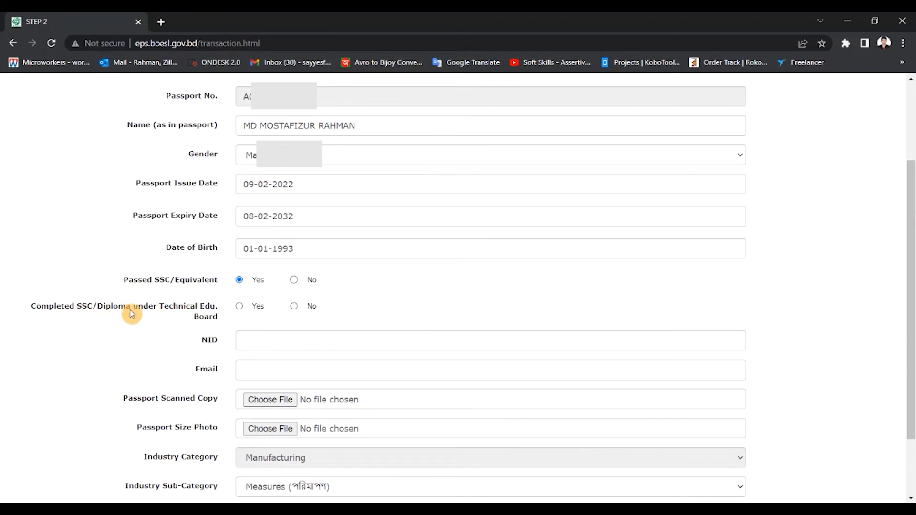
click(239, 306)
scroll(335, 296, down, 1)
click(245, 284)
Enter the applicant's national ID number in the NID field and paste the applicant's e-mail address into Email
scroll(246, 284, down, 1)
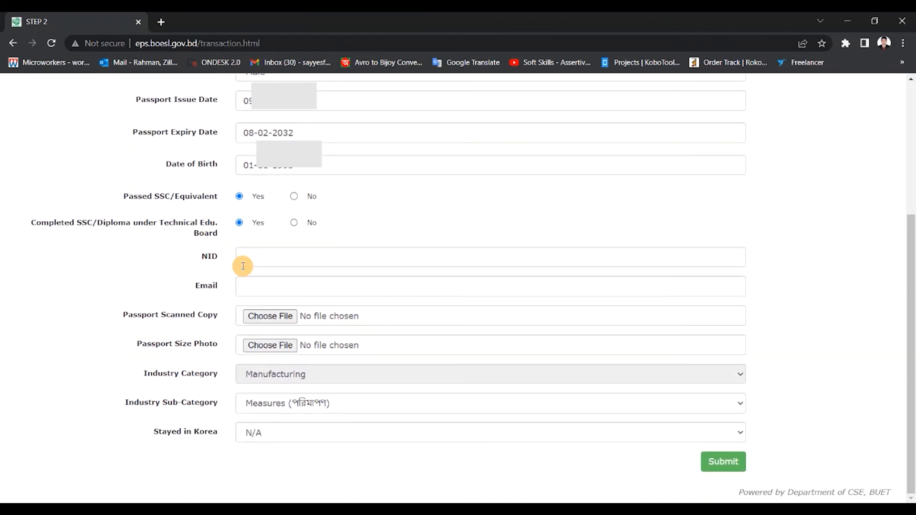
click(272, 258)
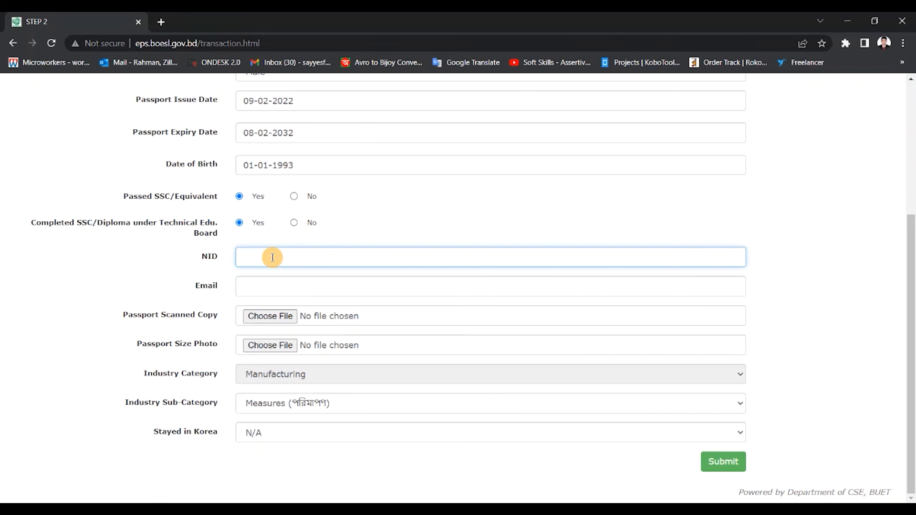
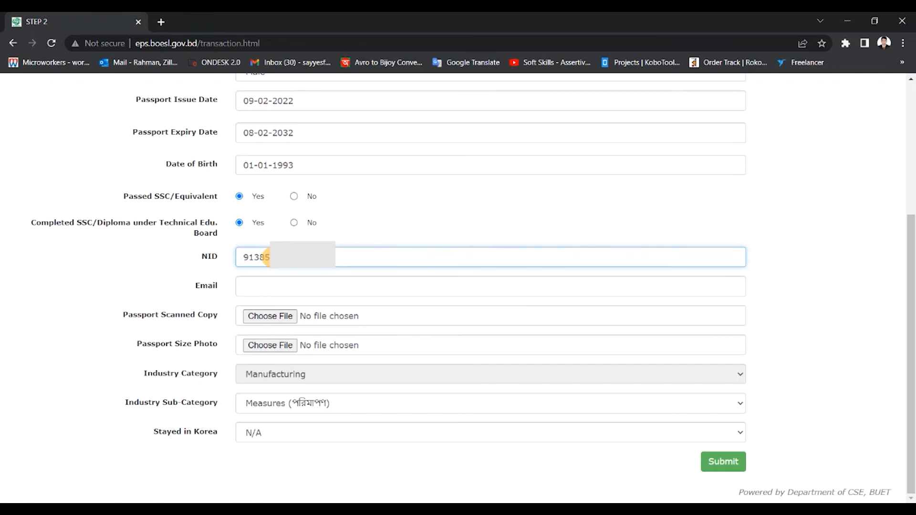
click(269, 285)
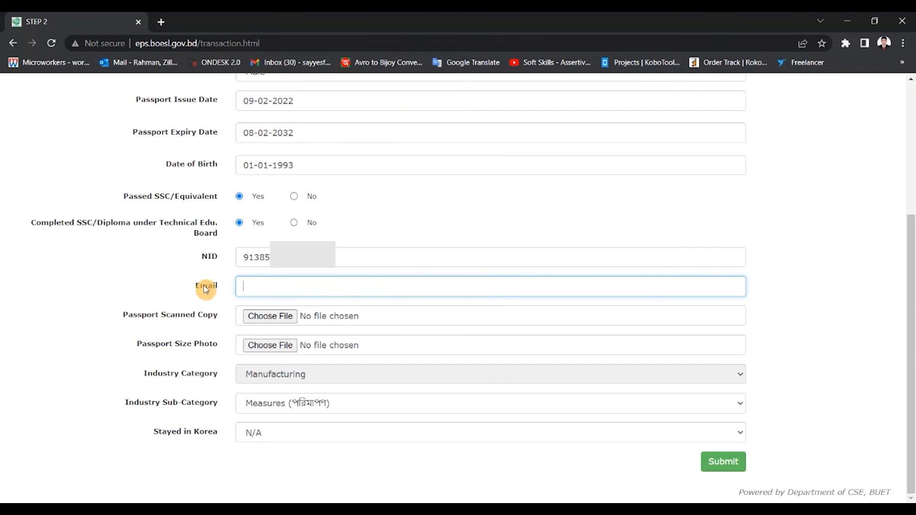
key(ctrl+v)
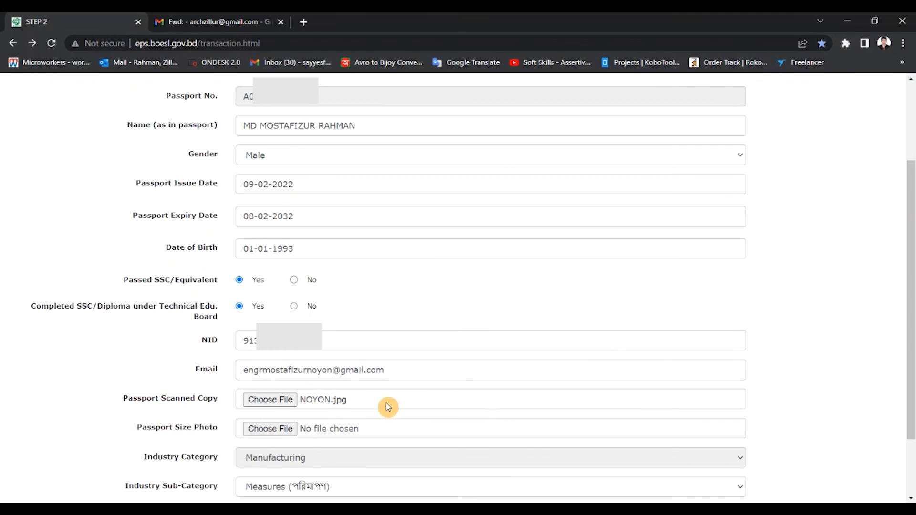
Attach the 600 x 400 passport scan JPG from the Downloads folder as the Passport Scanned Copy
mouse_move(389, 407)
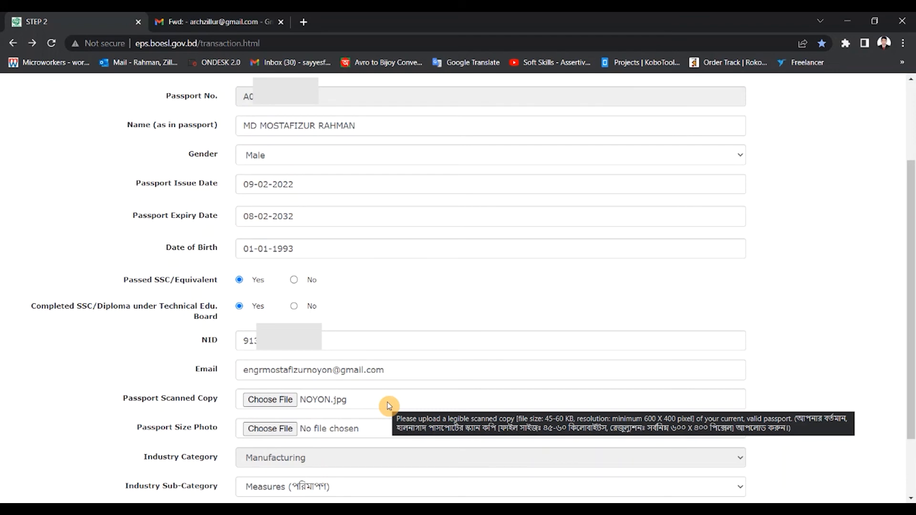
click(275, 402)
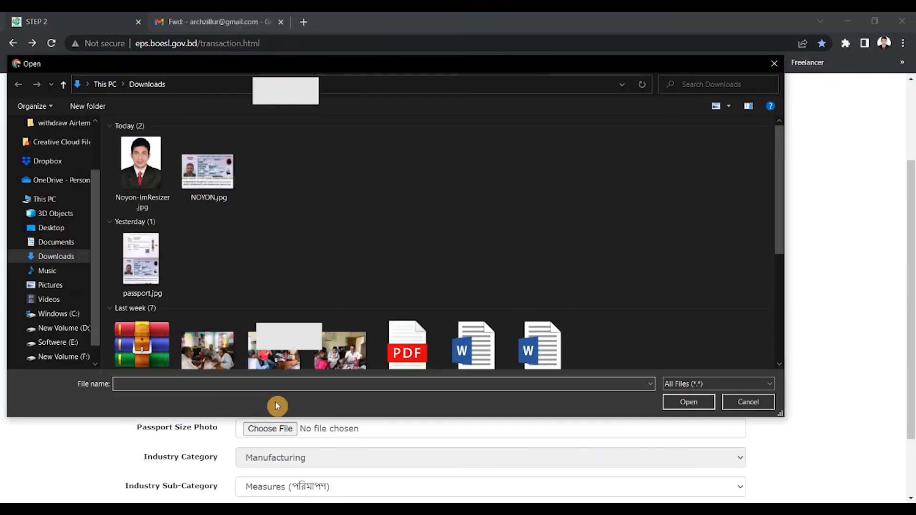
click(210, 191)
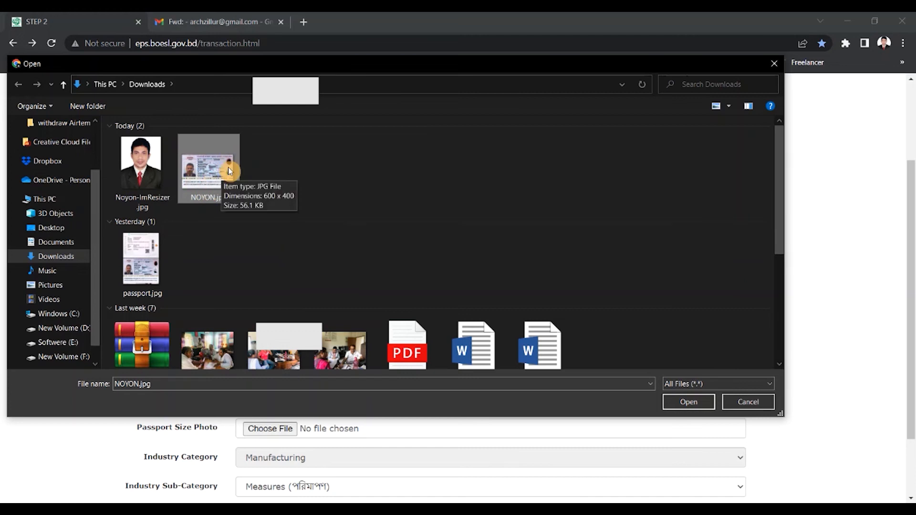
click(689, 402)
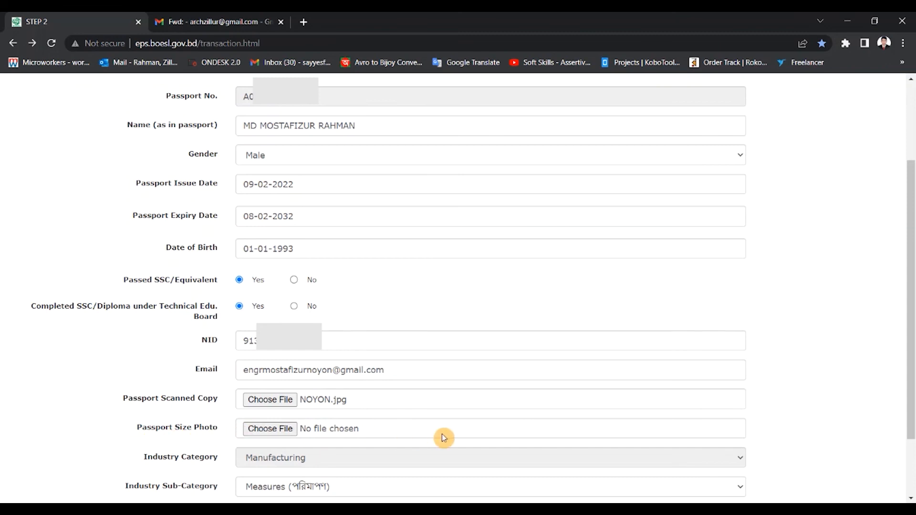
Attach the resized portrait JPG from the Downloads folder as the Passport Size Photo
mouse_move(452, 433)
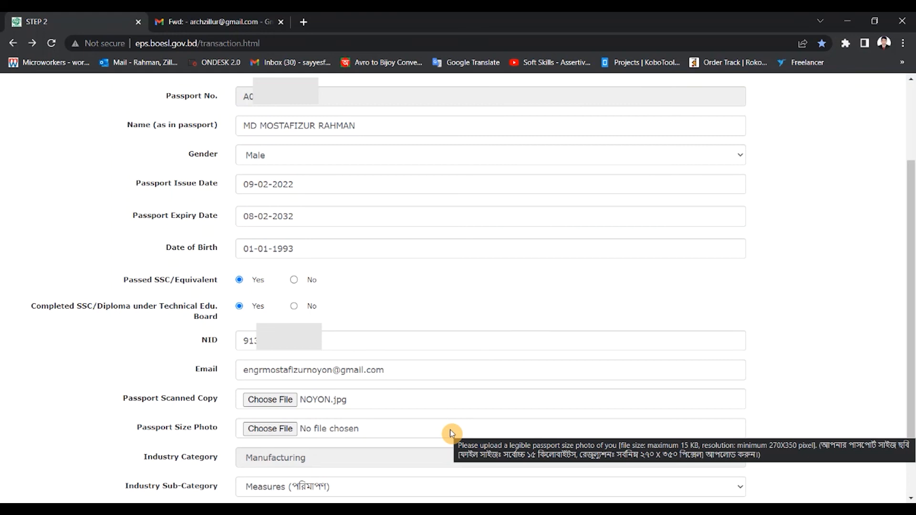
click(283, 430)
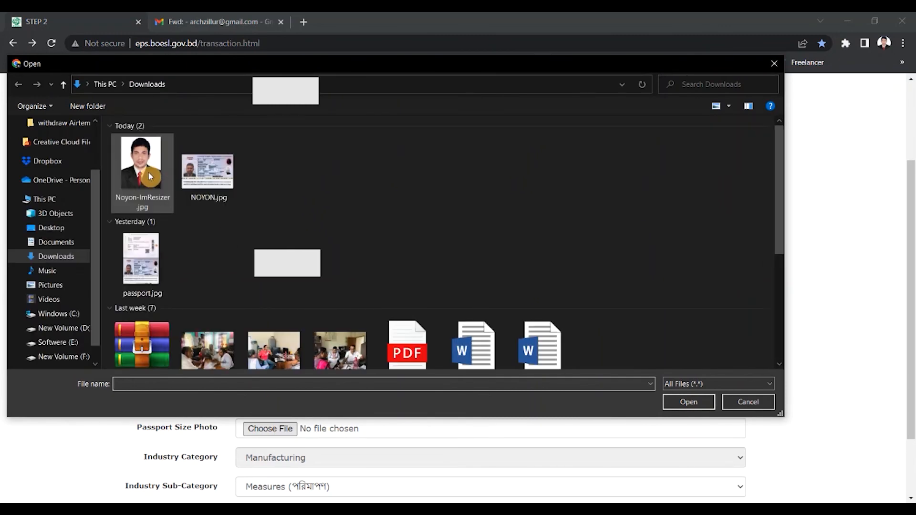
click(148, 176)
click(683, 405)
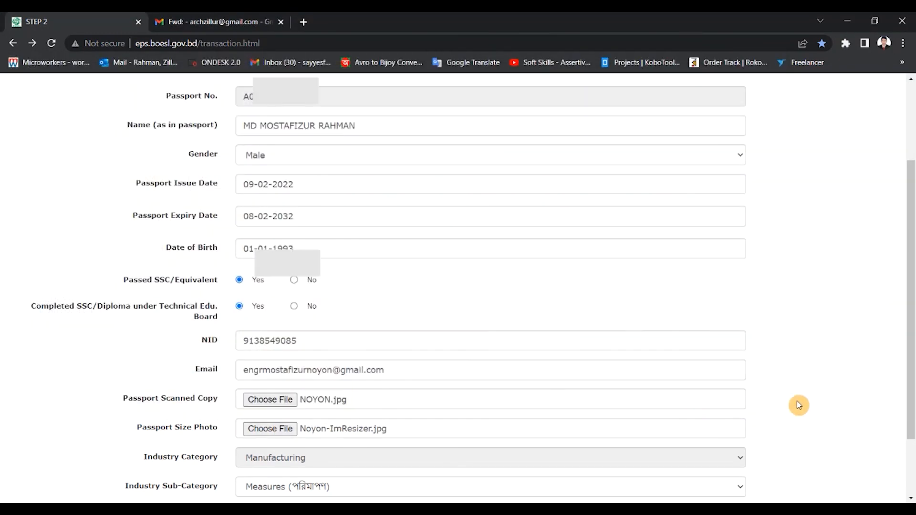
Choose Measures (পরিমাপণ) as the Industry Sub-Category and submit the application
scroll(797, 405, down, 2)
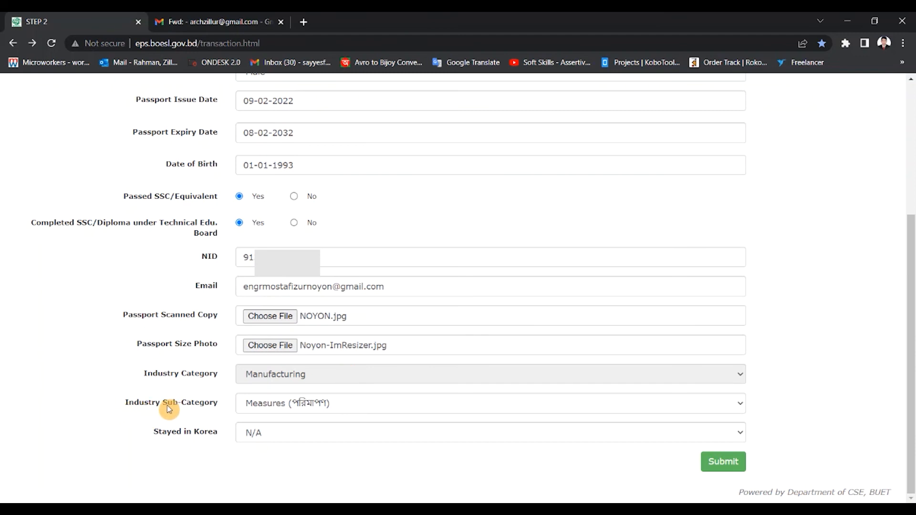
click(732, 406)
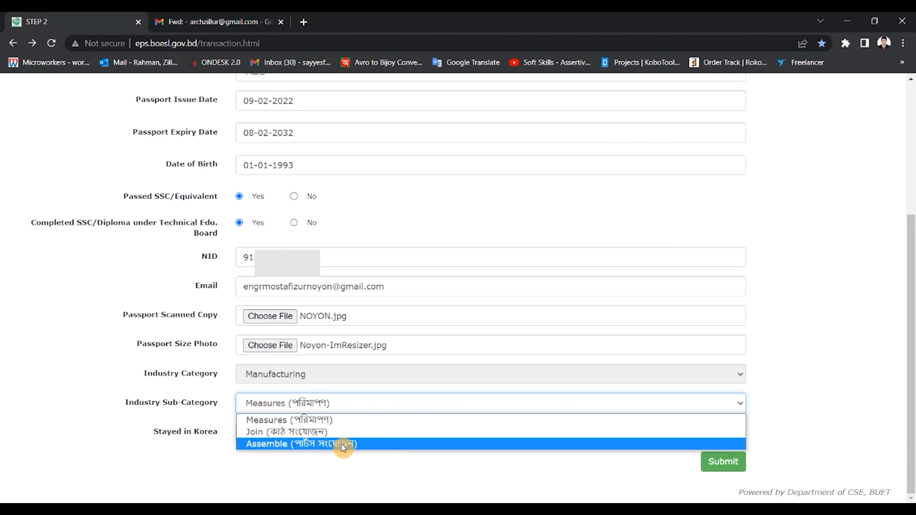
click(309, 422)
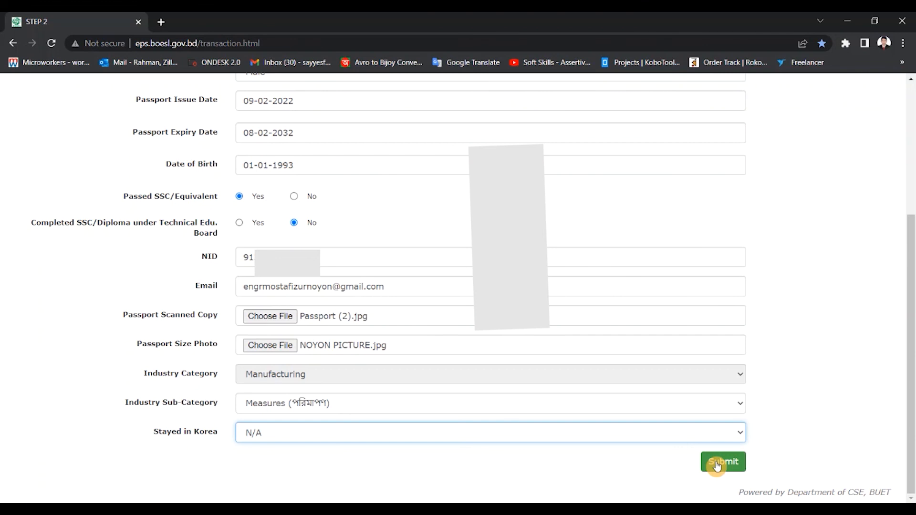
click(717, 463)
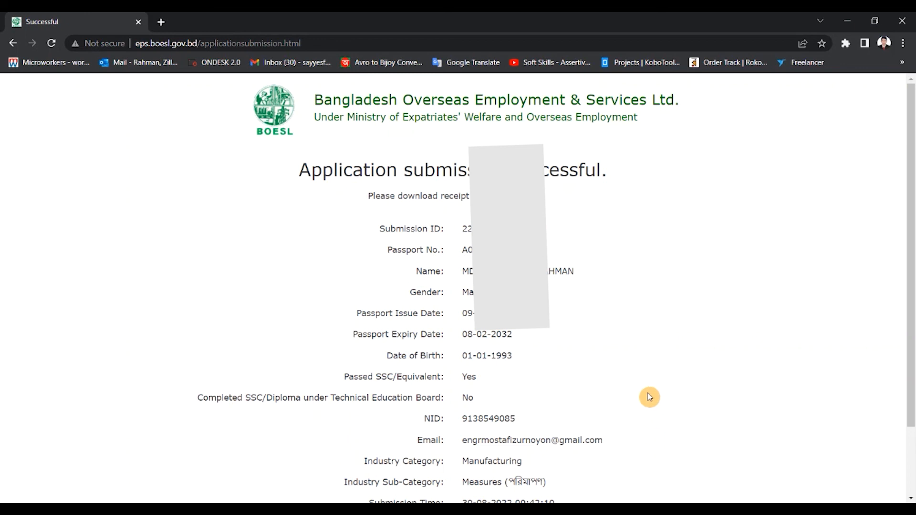
Review the submitted application details and download the registration receipt
scroll(649, 397, down, 3)
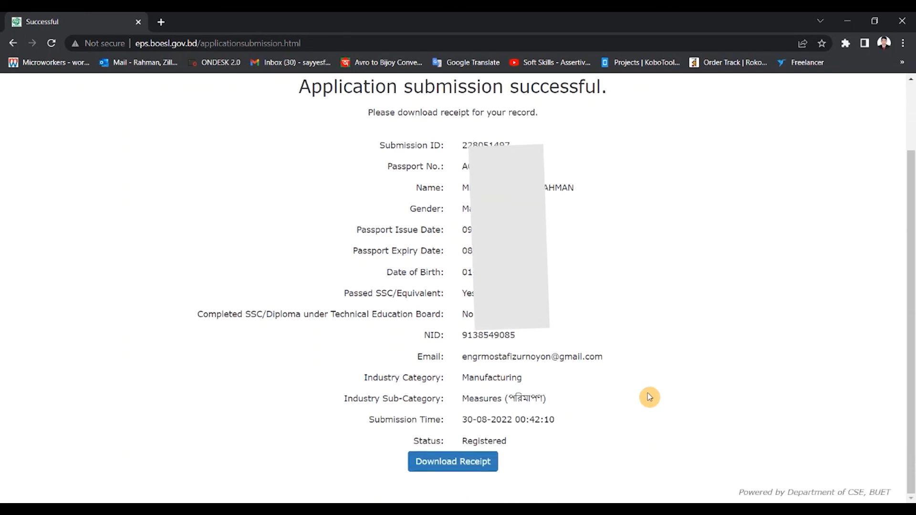
scroll(639, 417, up, 3)
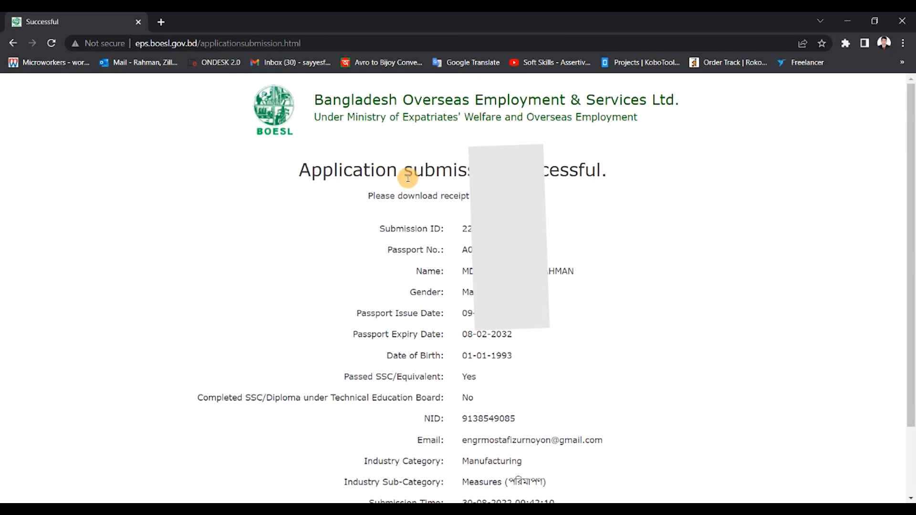
scroll(558, 312, down, 3)
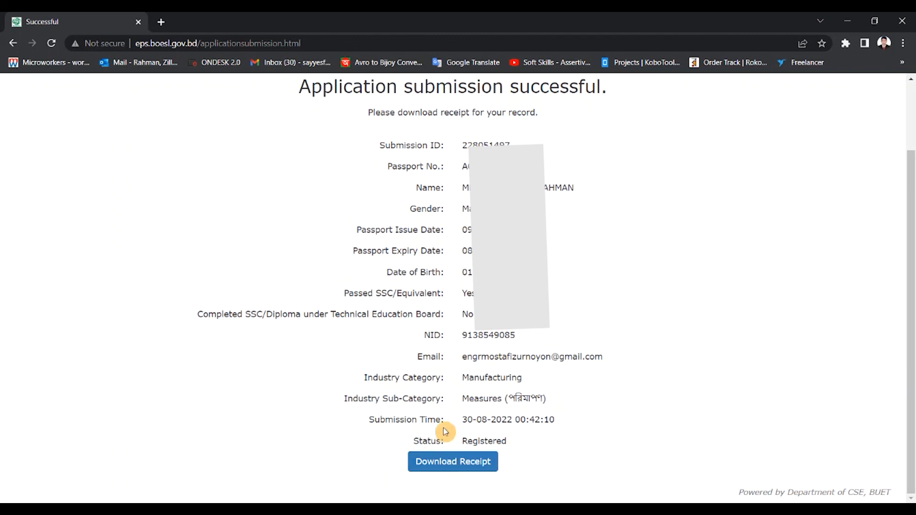
click(459, 465)
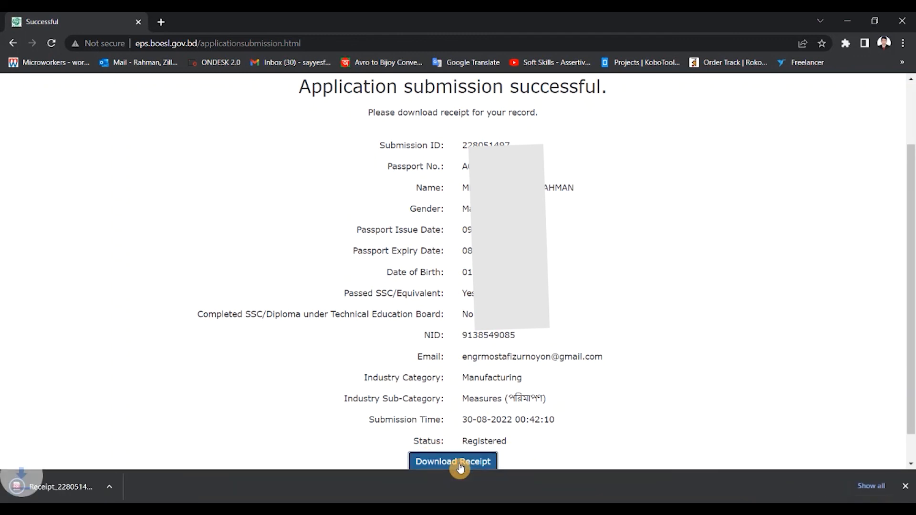